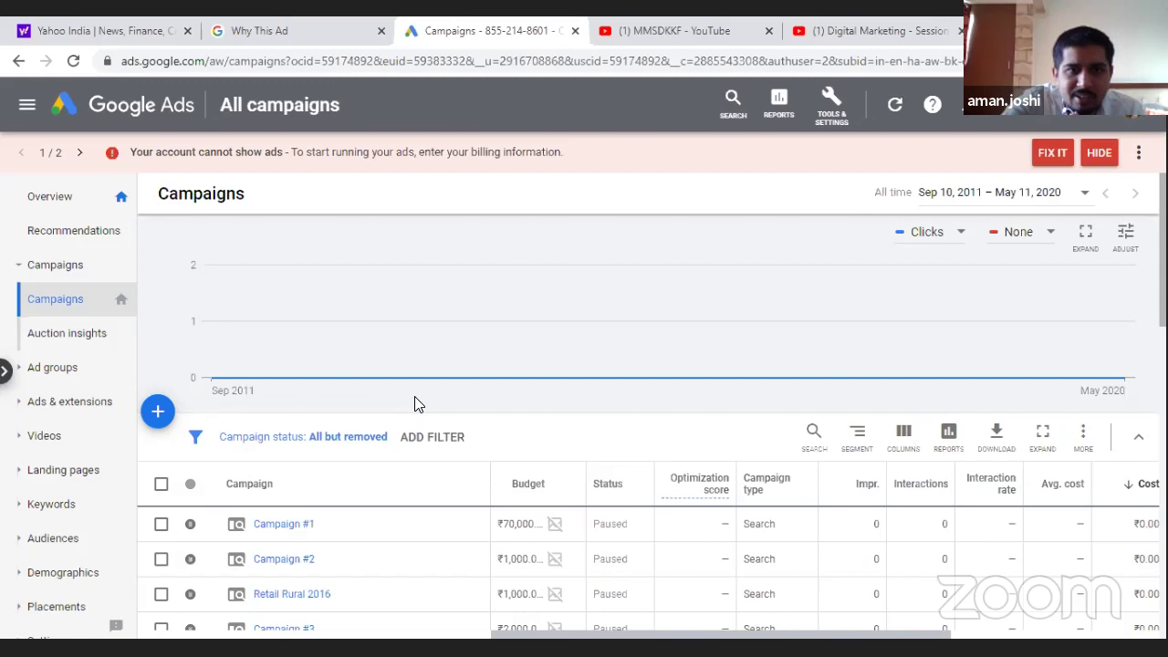
Hide the billing alert shown above the campaigns list
scroll(472, 362, down, 1)
scroll(472, 363, down, 1)
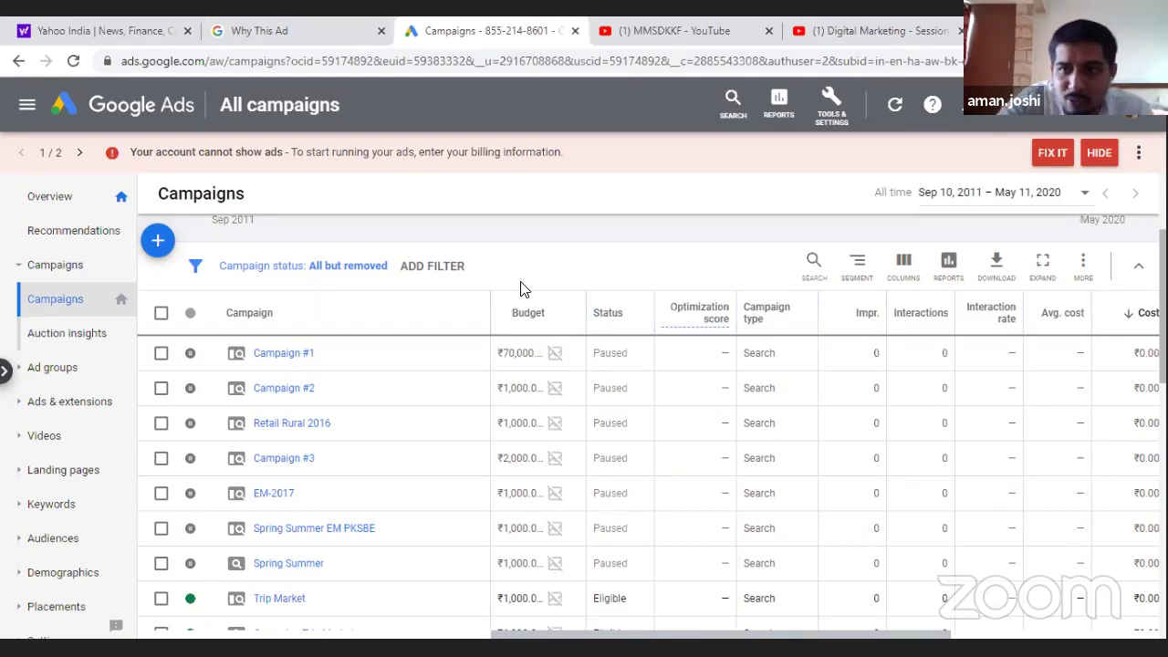
scroll(520, 288, down, 1)
scroll(520, 288, up, 2)
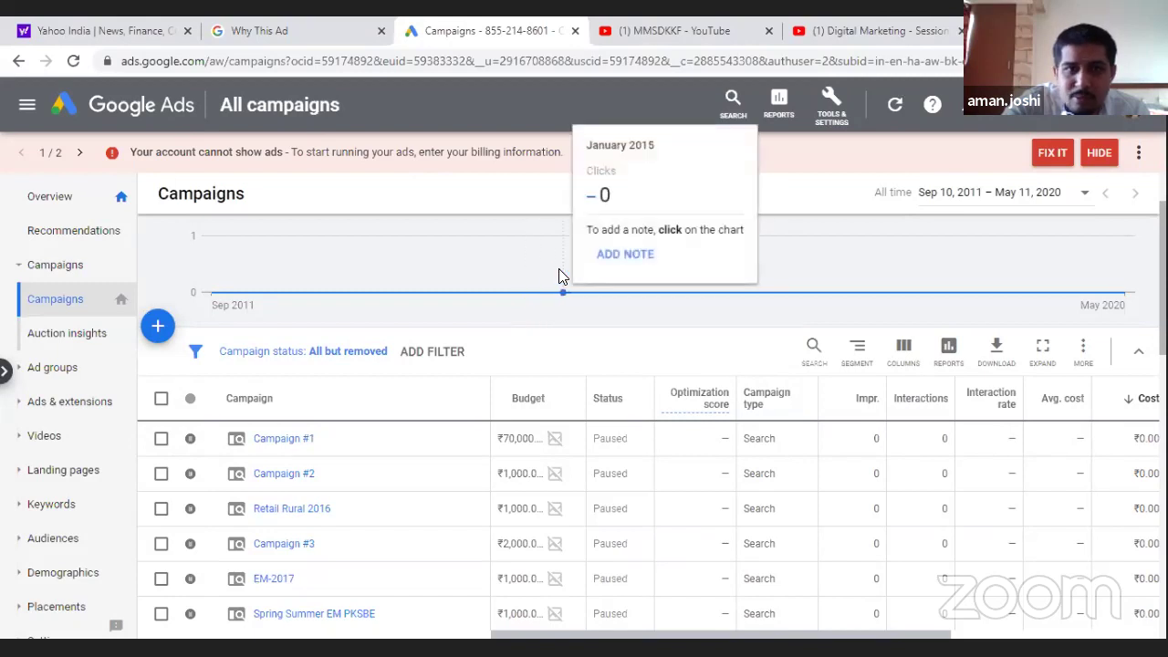
click(1089, 160)
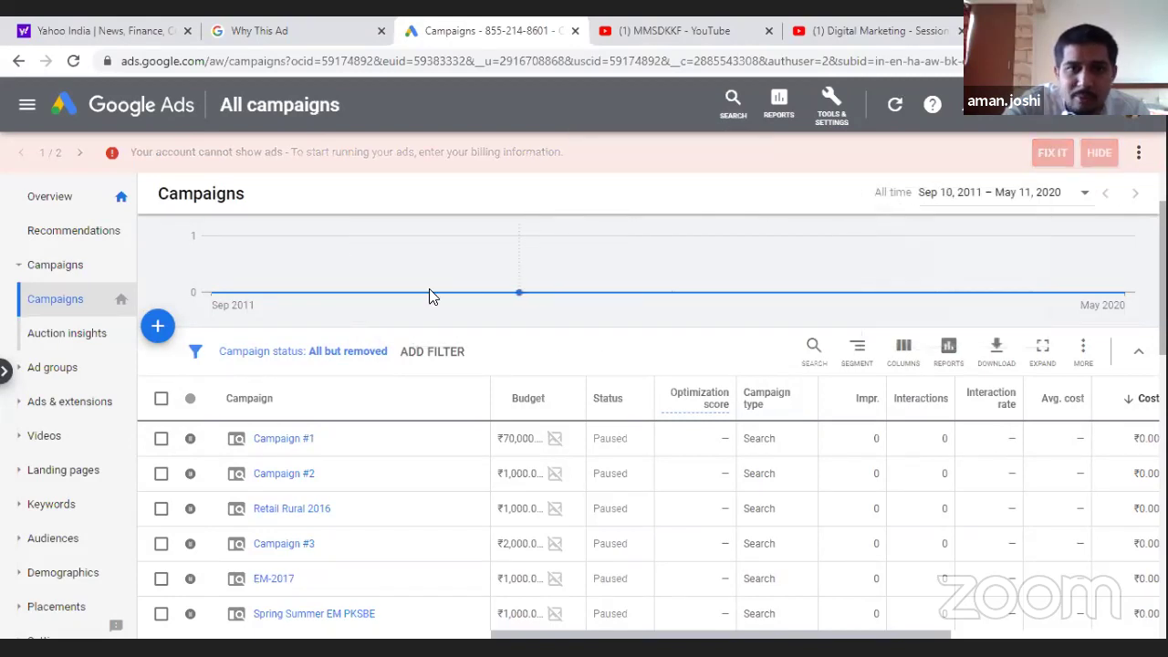
Start a new campaign and choose Website traffic as its goal
click(157, 327)
click(259, 392)
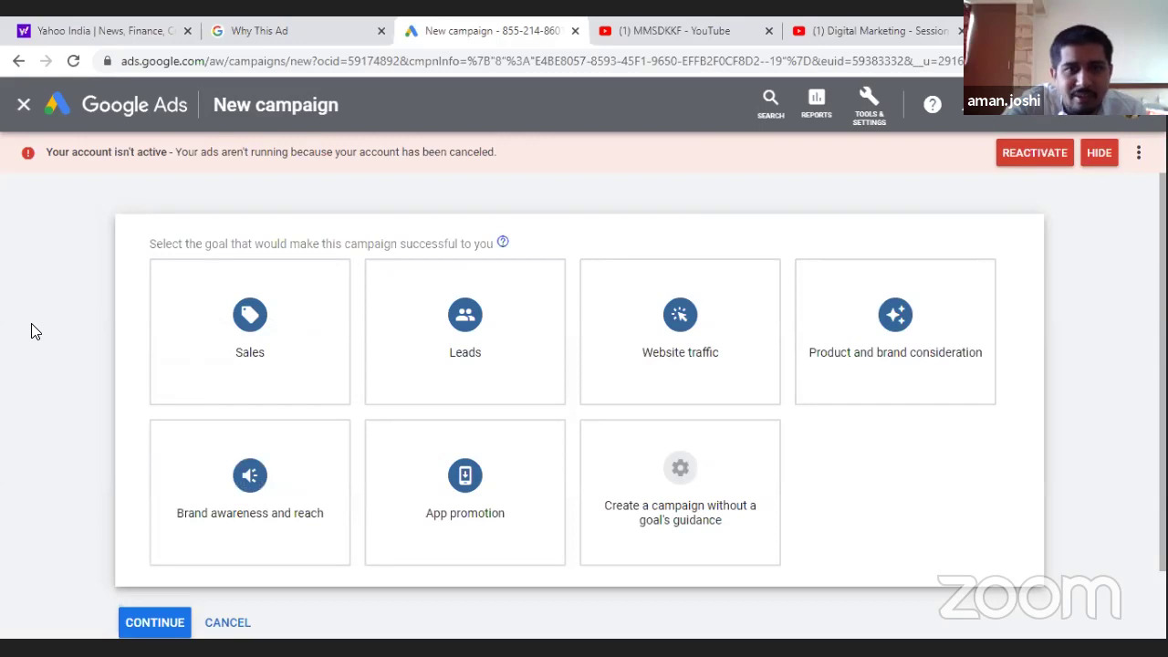
click(679, 357)
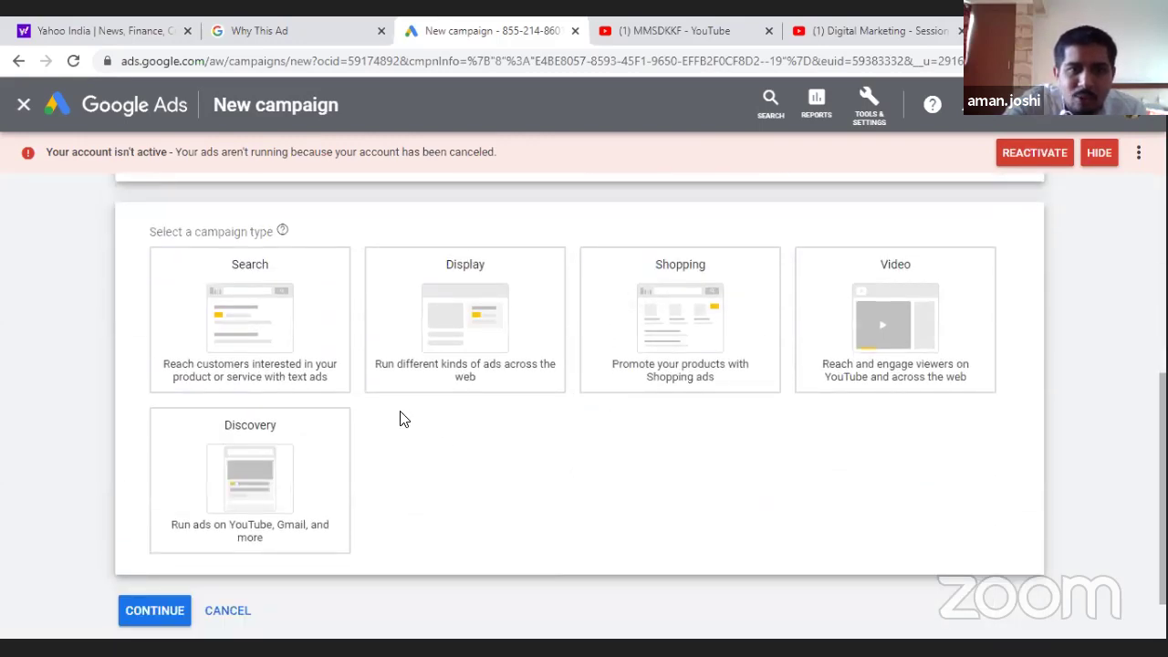
Choose Search as the campaign type for the new campaign
scroll(589, 408, up, 1)
scroll(630, 365, up, 1)
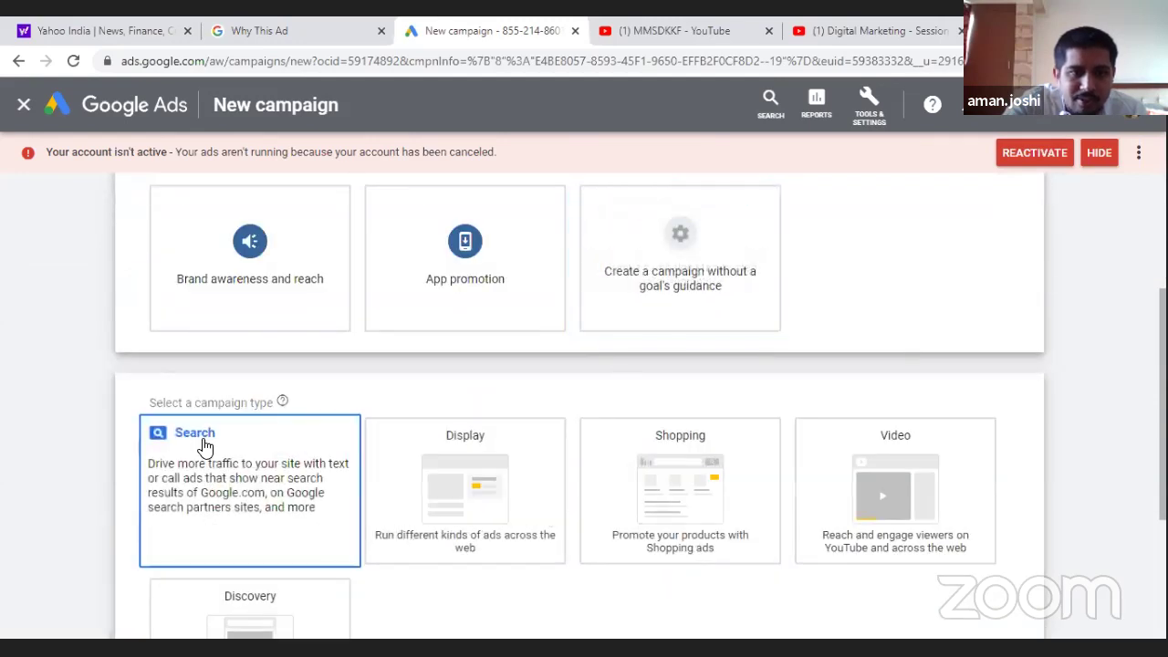
scroll(204, 444, down, 1)
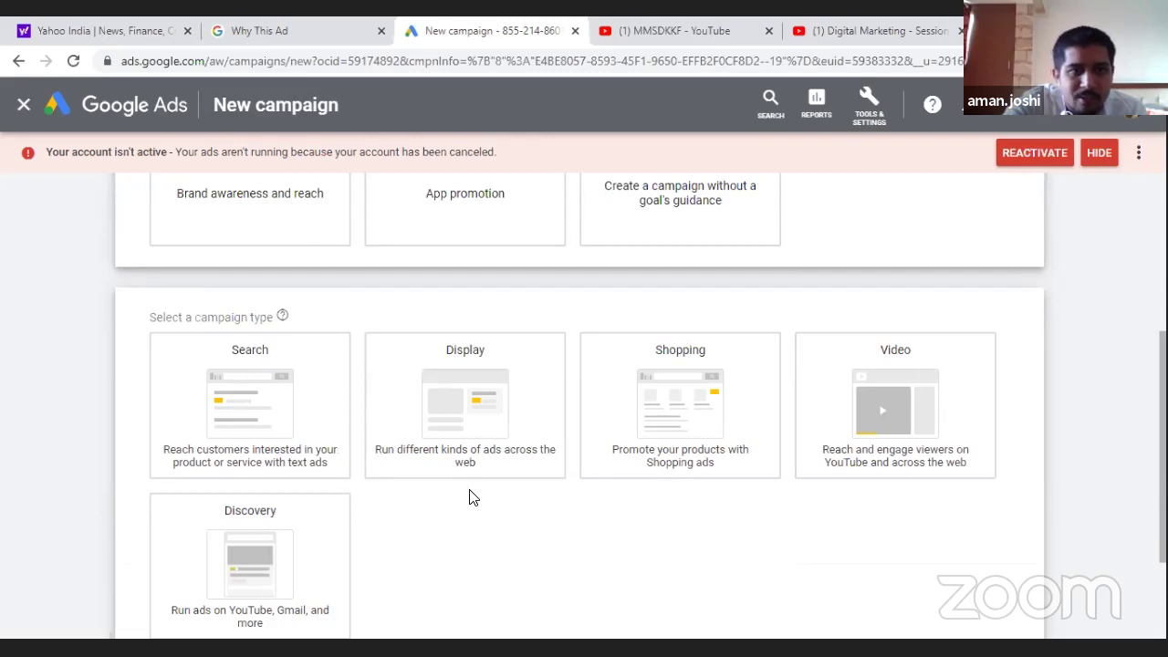
mouse_move(347, 482)
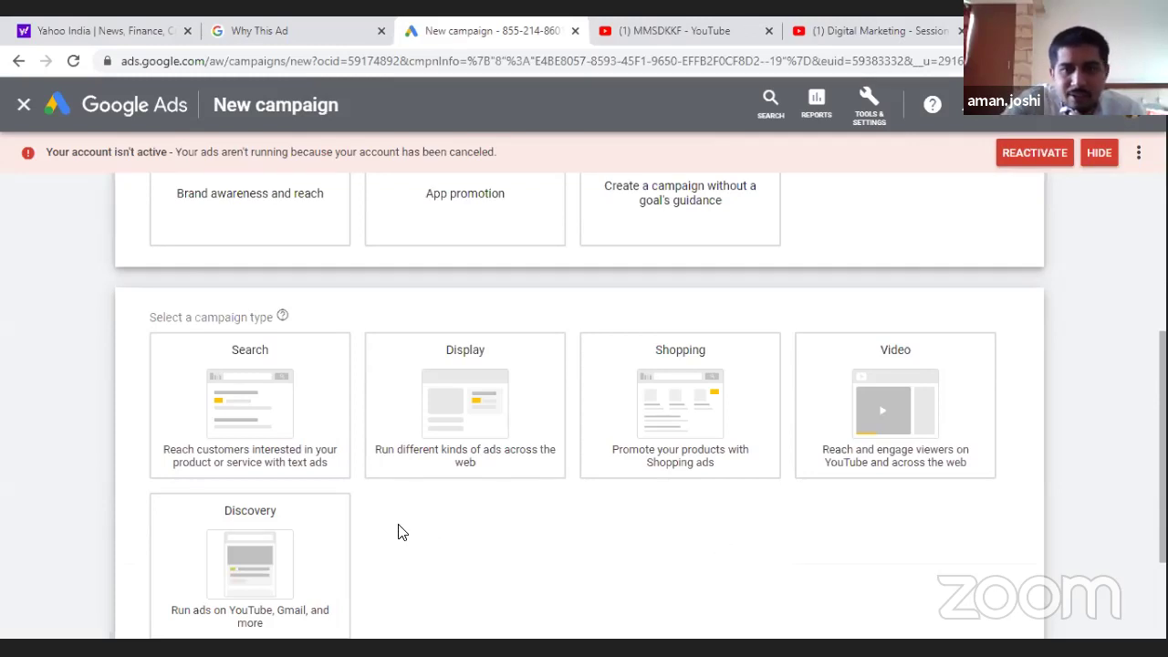
scroll(407, 532, down, 1)
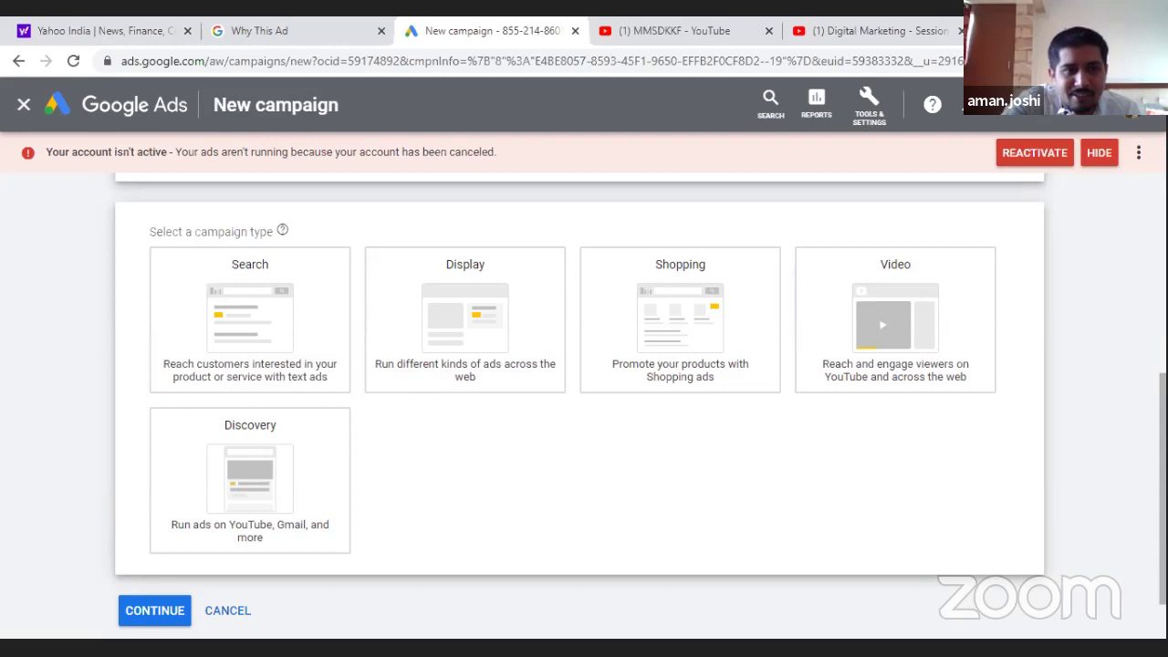
click(294, 334)
scroll(283, 509, down, 1)
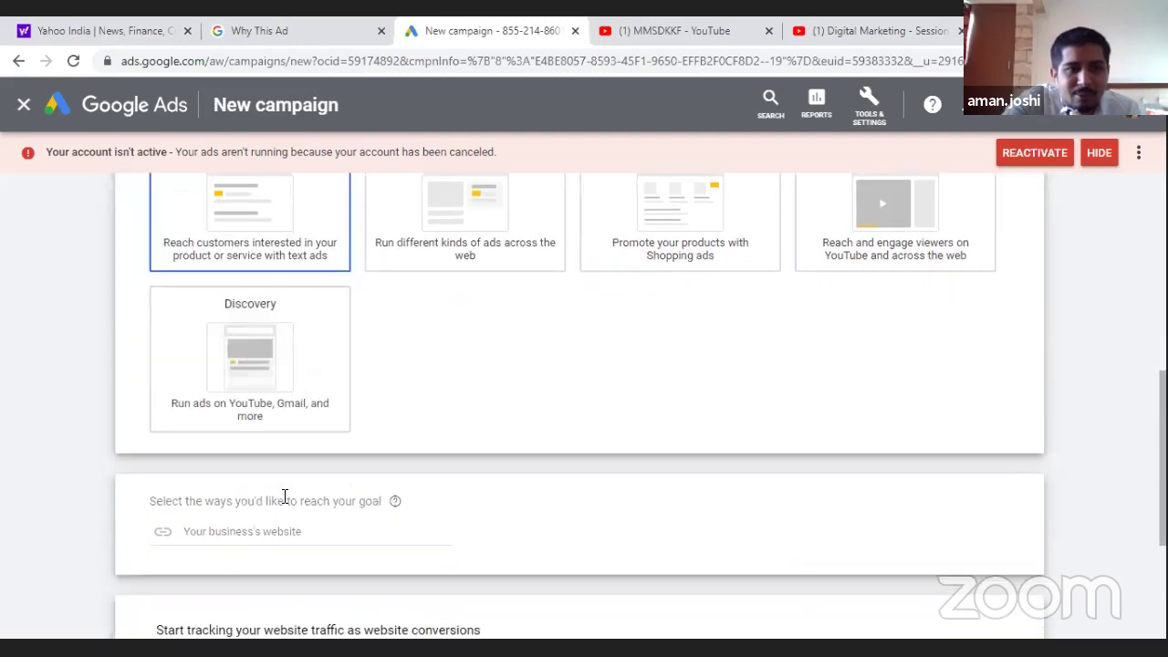
click(412, 219)
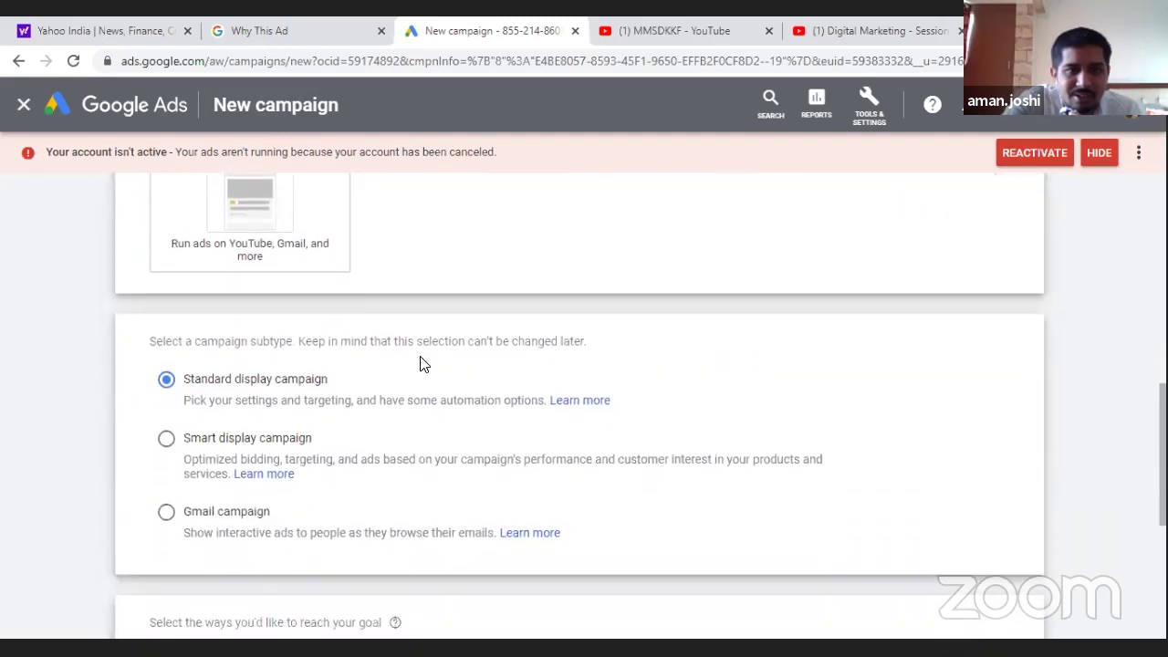
scroll(422, 363, up, 2)
click(274, 282)
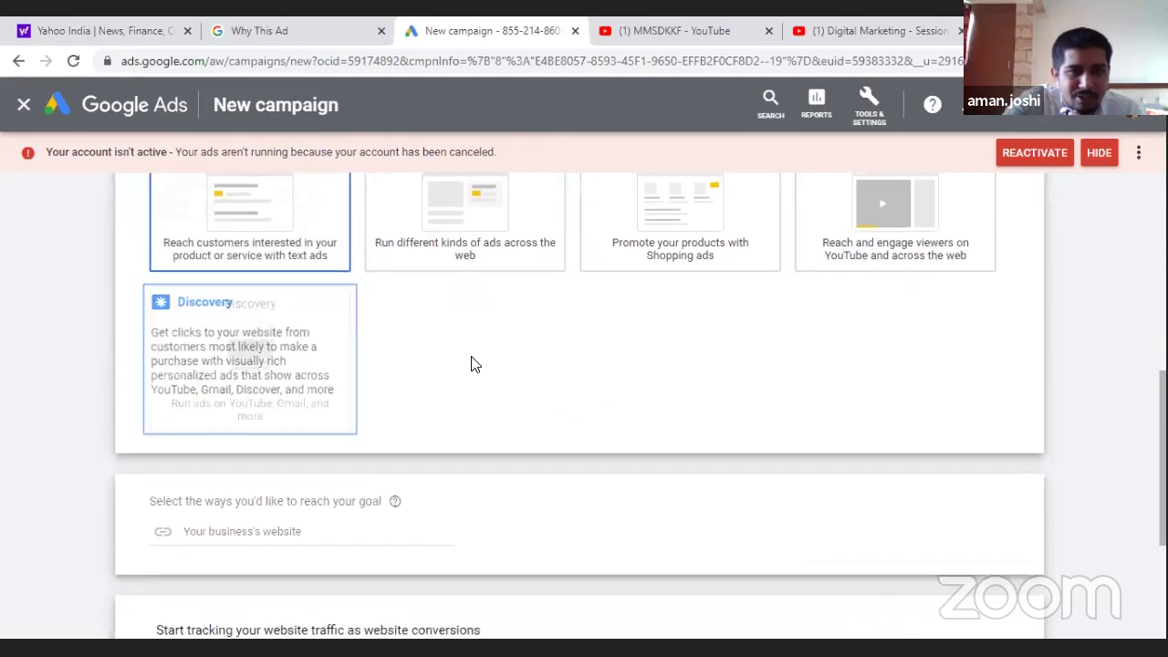
click(270, 531)
text(www.a)
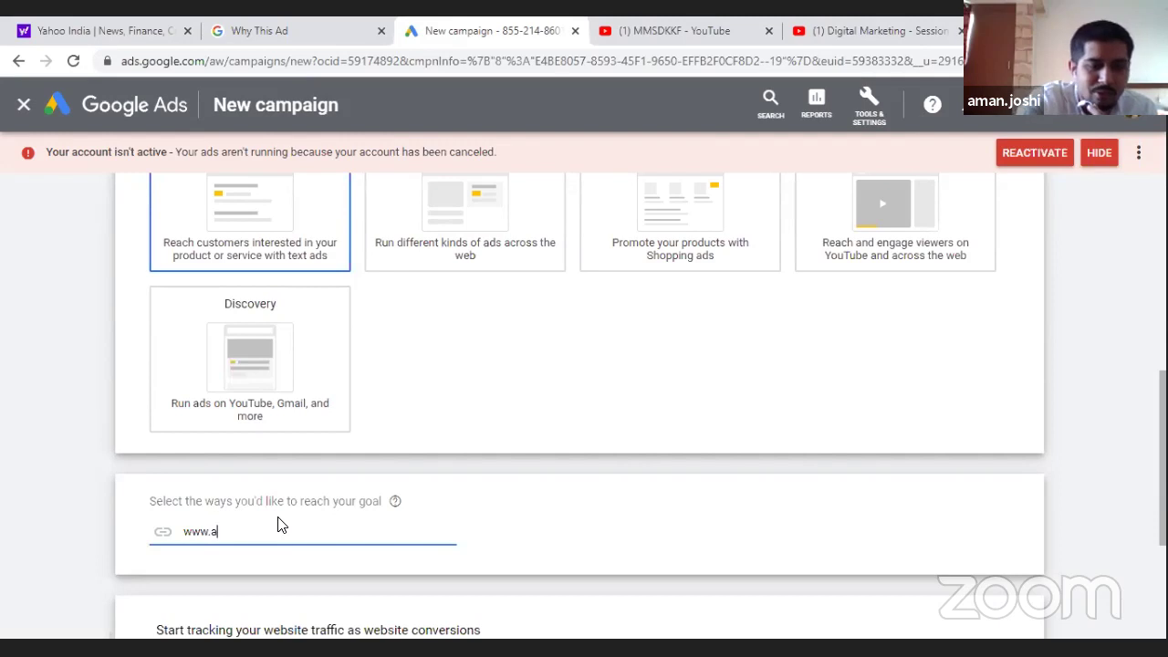
text(bc.com)
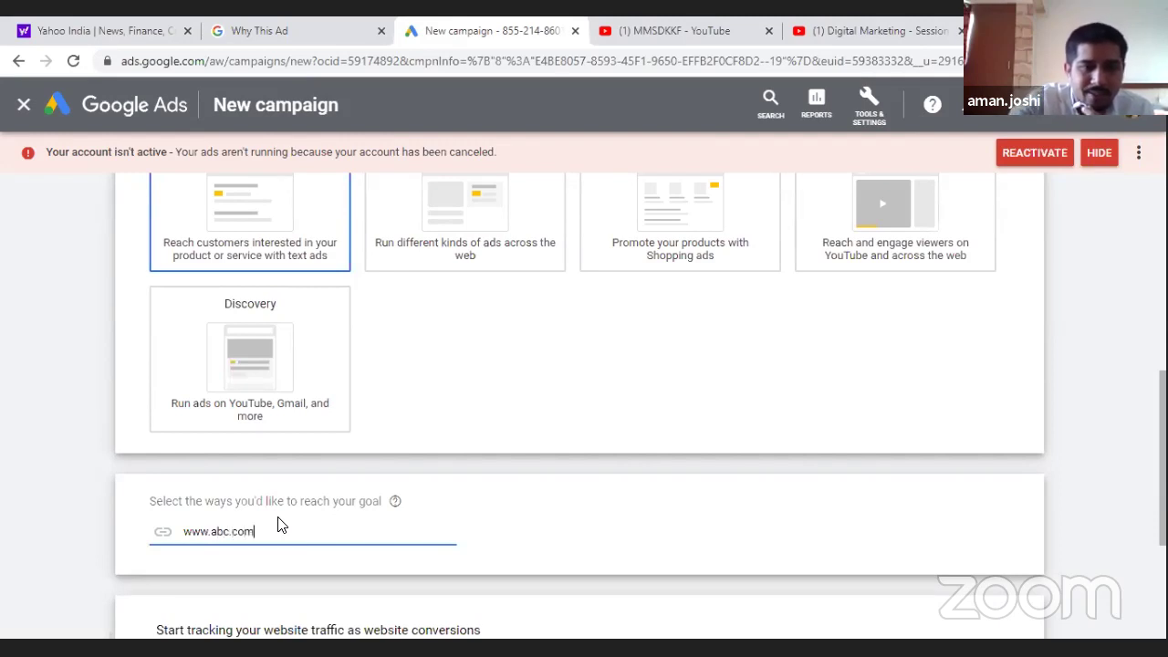
scroll(269, 527, down, 3)
scroll(268, 526, up, 2)
scroll(268, 526, down, 2)
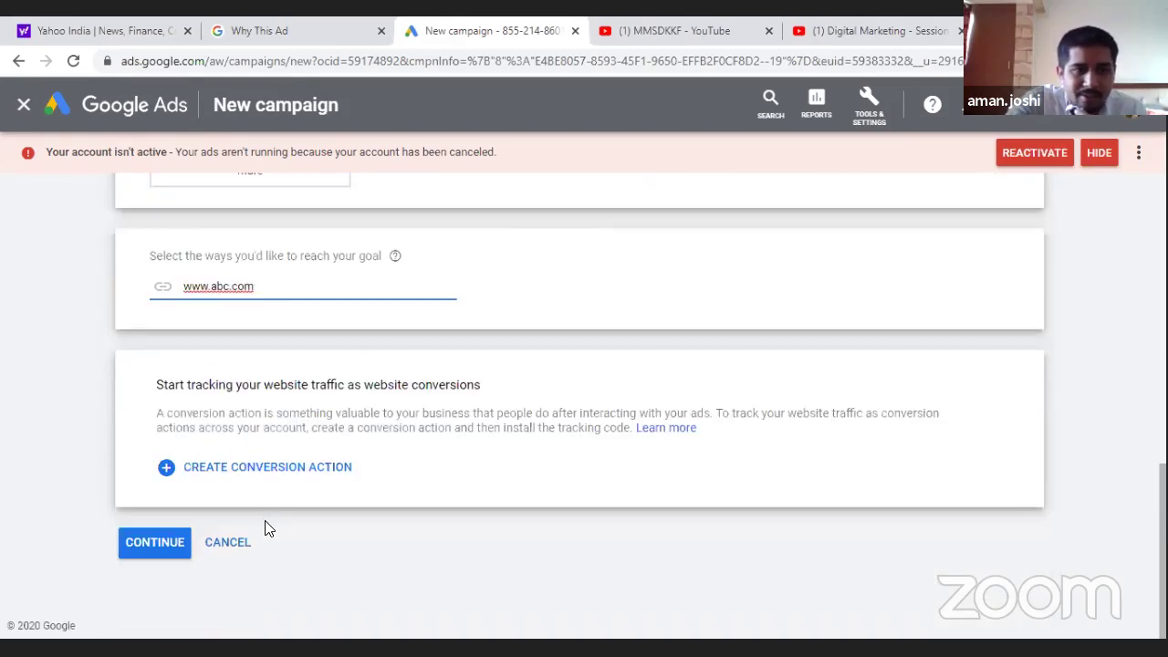
click(152, 552)
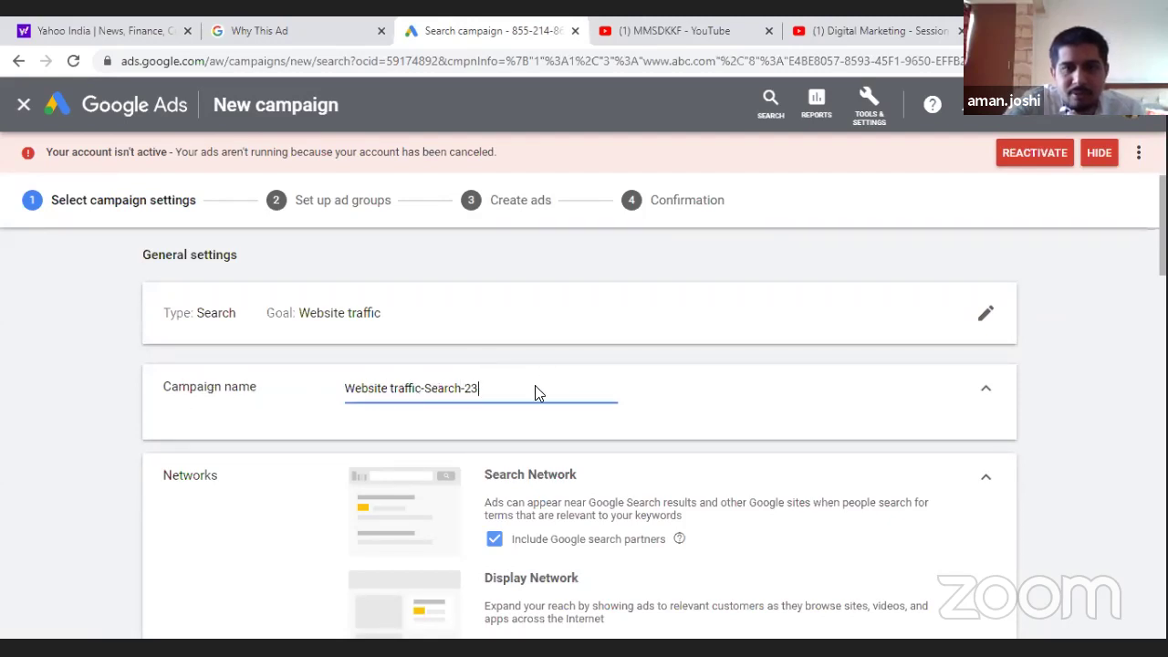
Review the network, location and language settings, and look through the suggested audiences and the audience browsing categories
scroll(432, 410, down, 2)
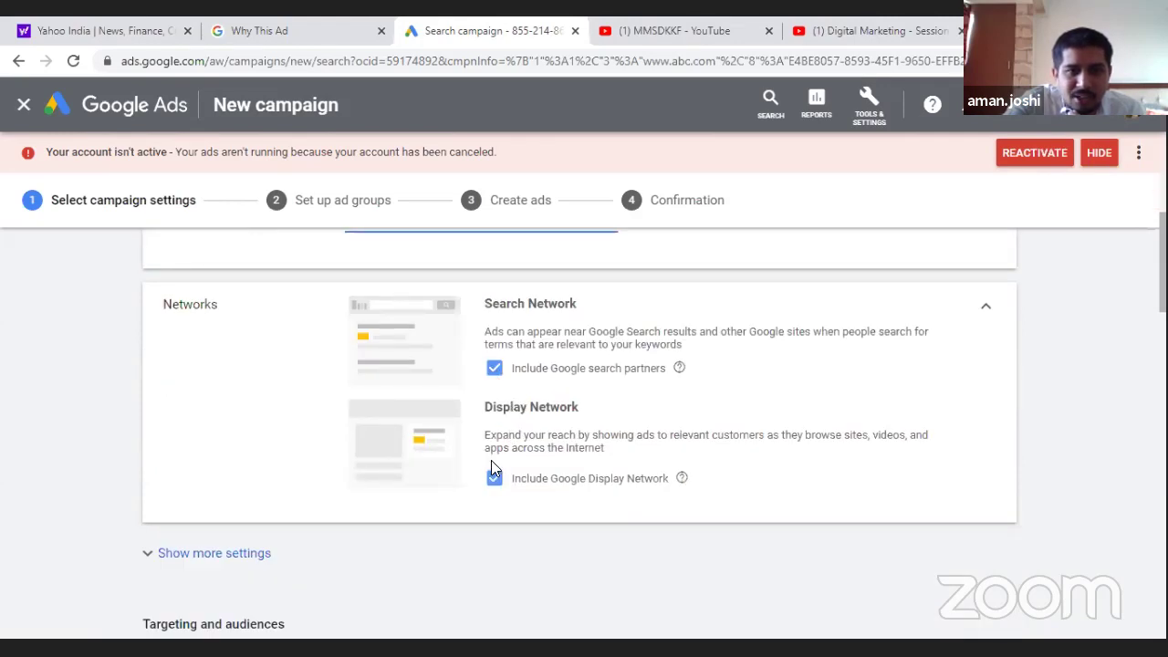
scroll(292, 374, down, 1)
scroll(292, 374, down, 4)
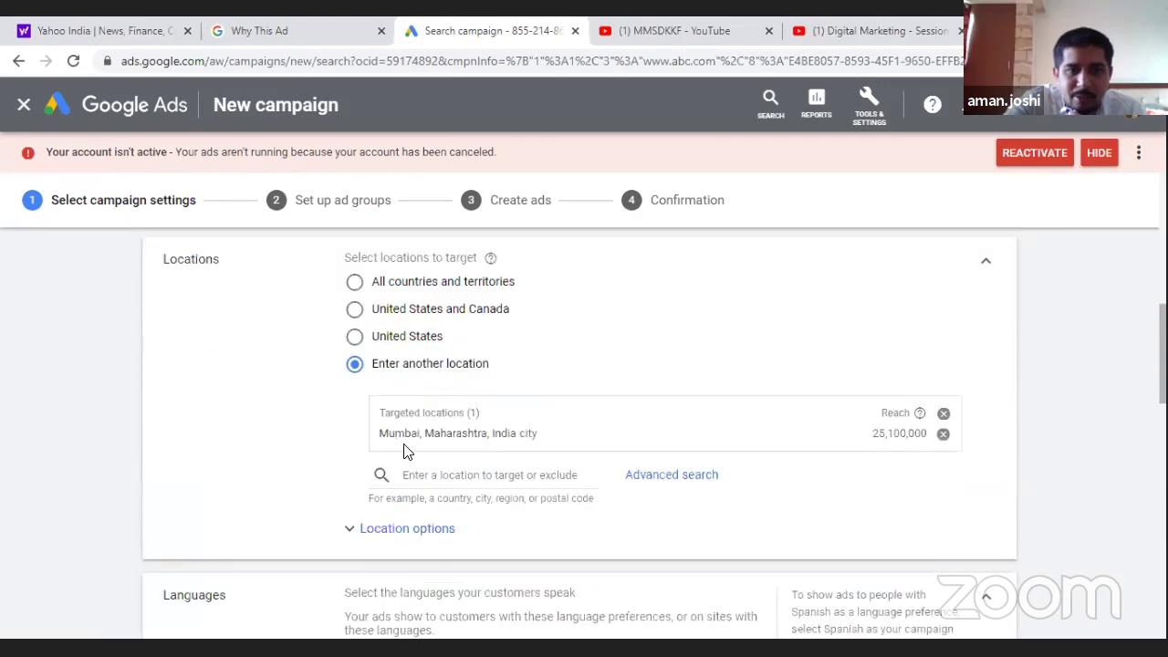
scroll(477, 365, down, 3)
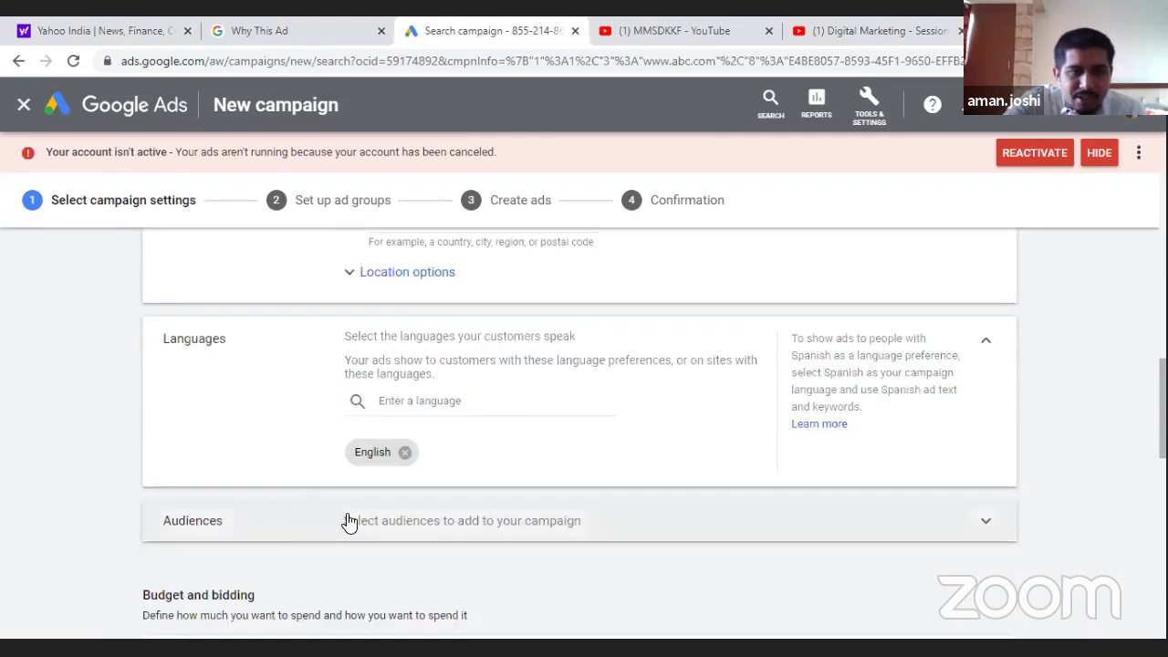
click(350, 522)
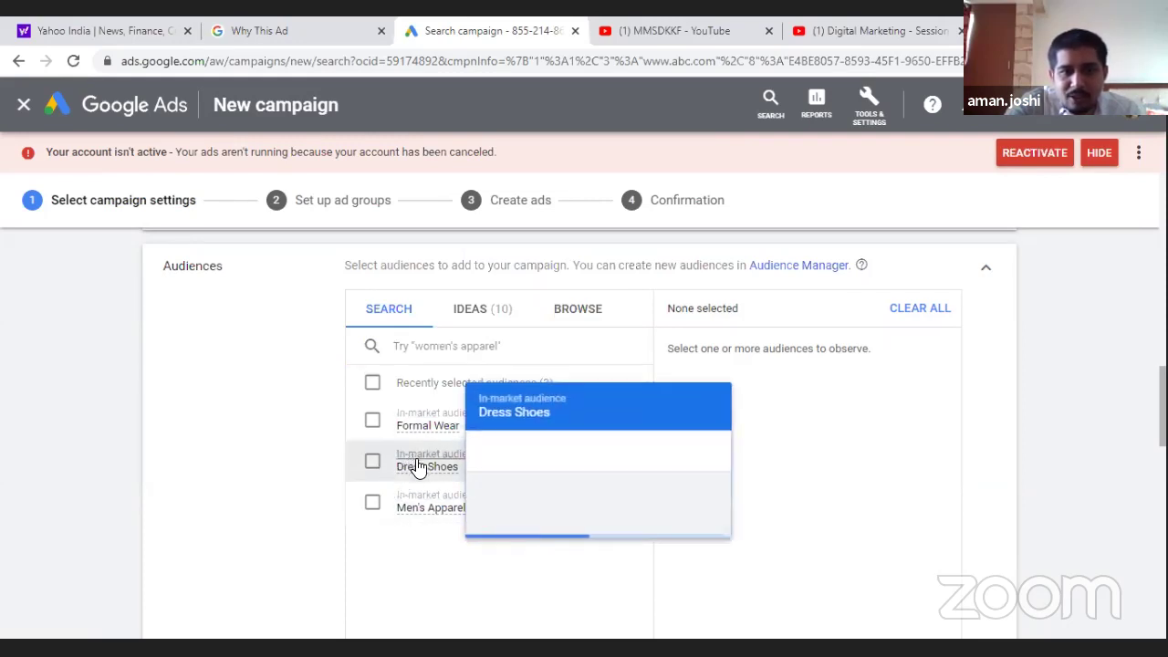
mouse_move(456, 468)
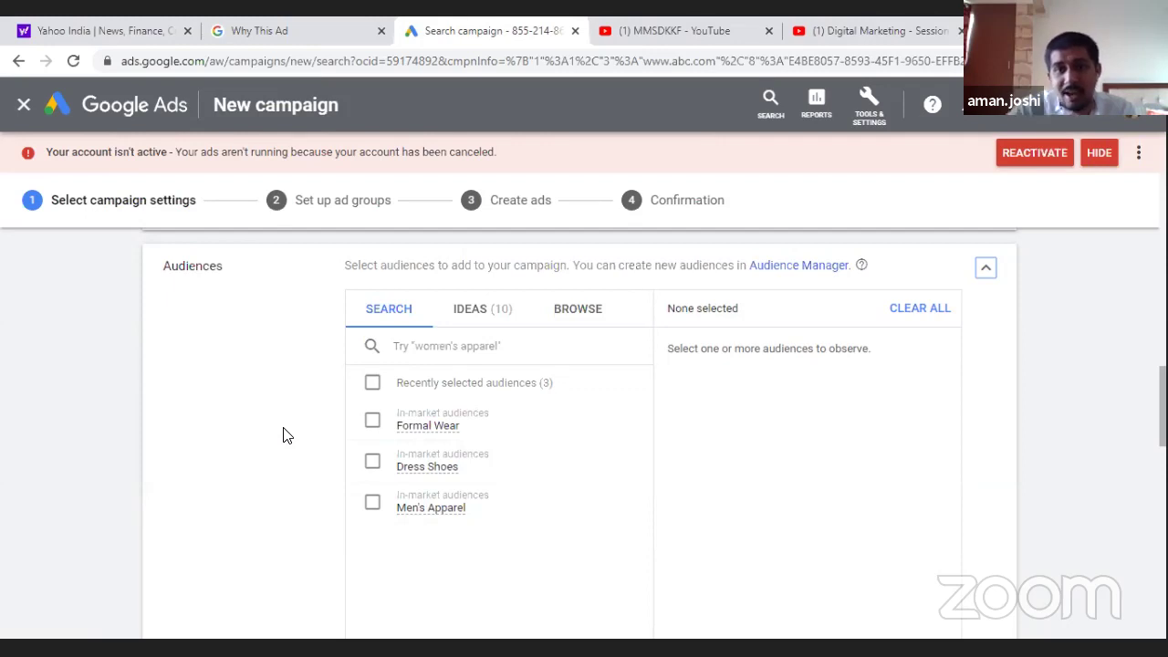
click(472, 319)
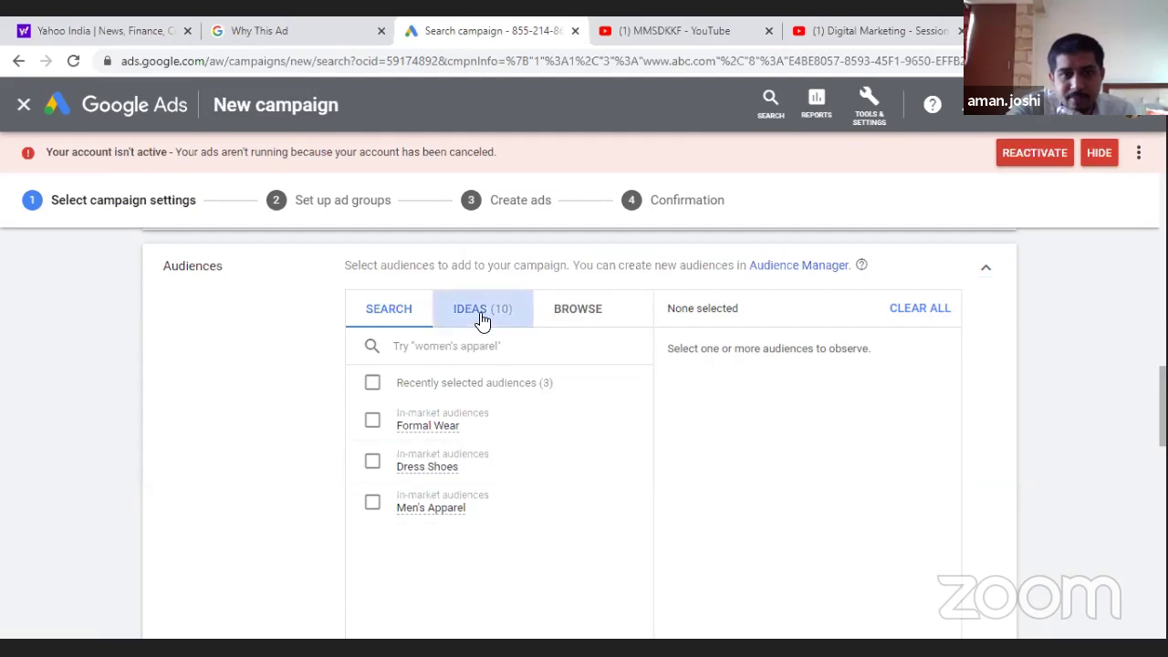
scroll(361, 461, down, 1)
scroll(383, 447, down, 2)
scroll(391, 445, up, 3)
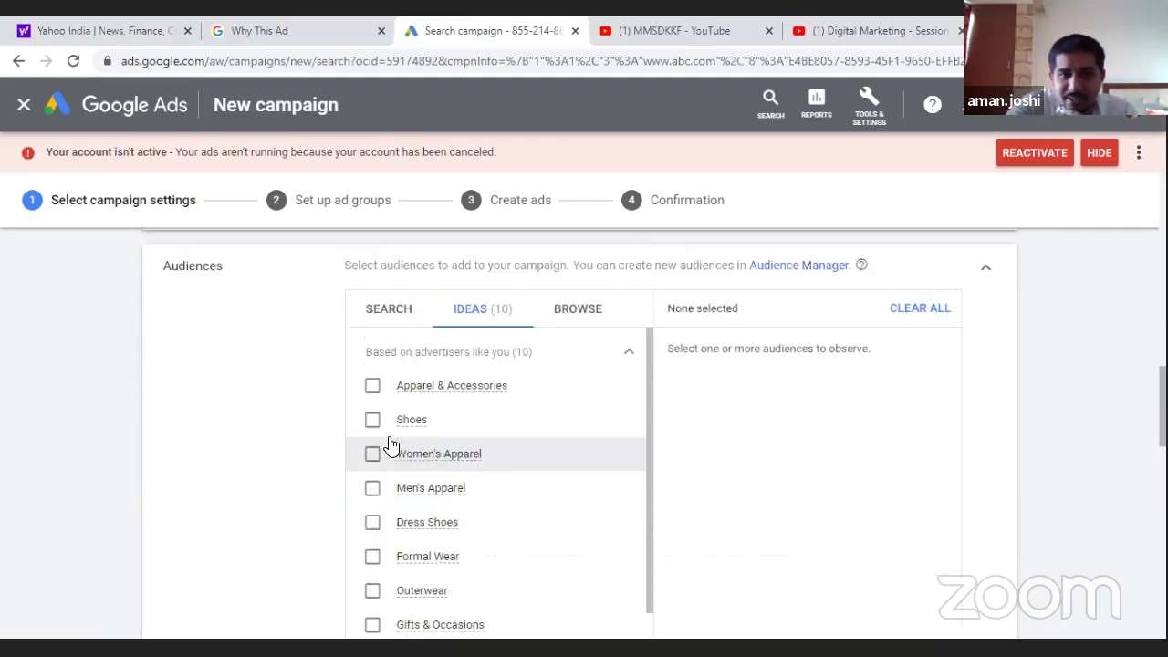
click(578, 315)
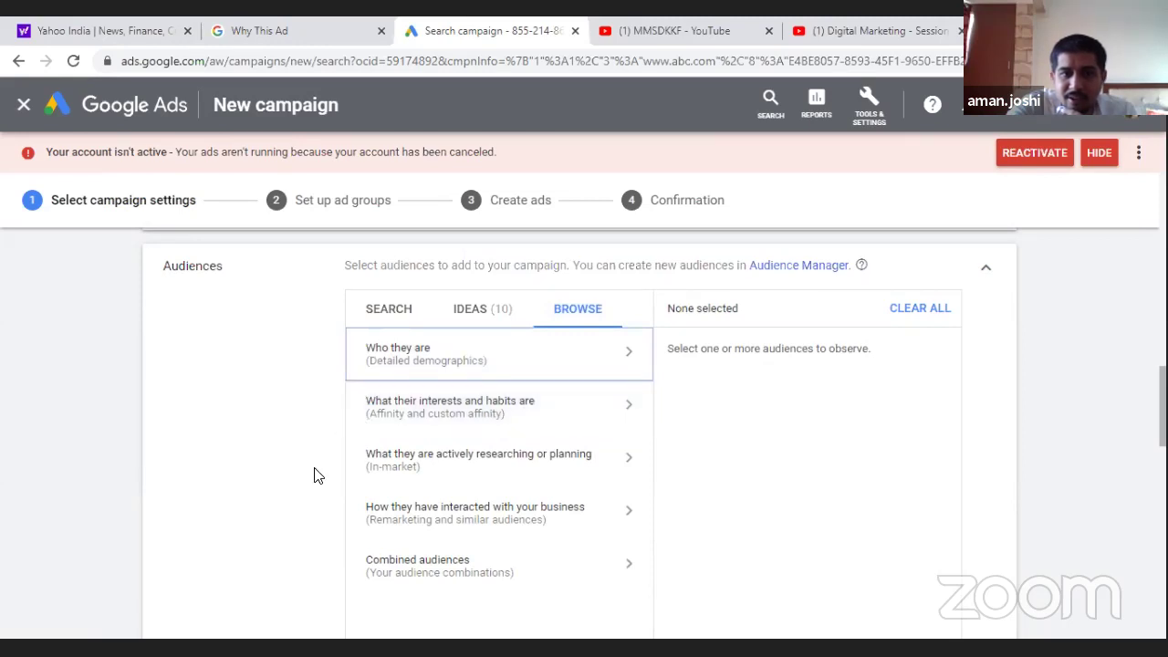
scroll(320, 476, down, 1)
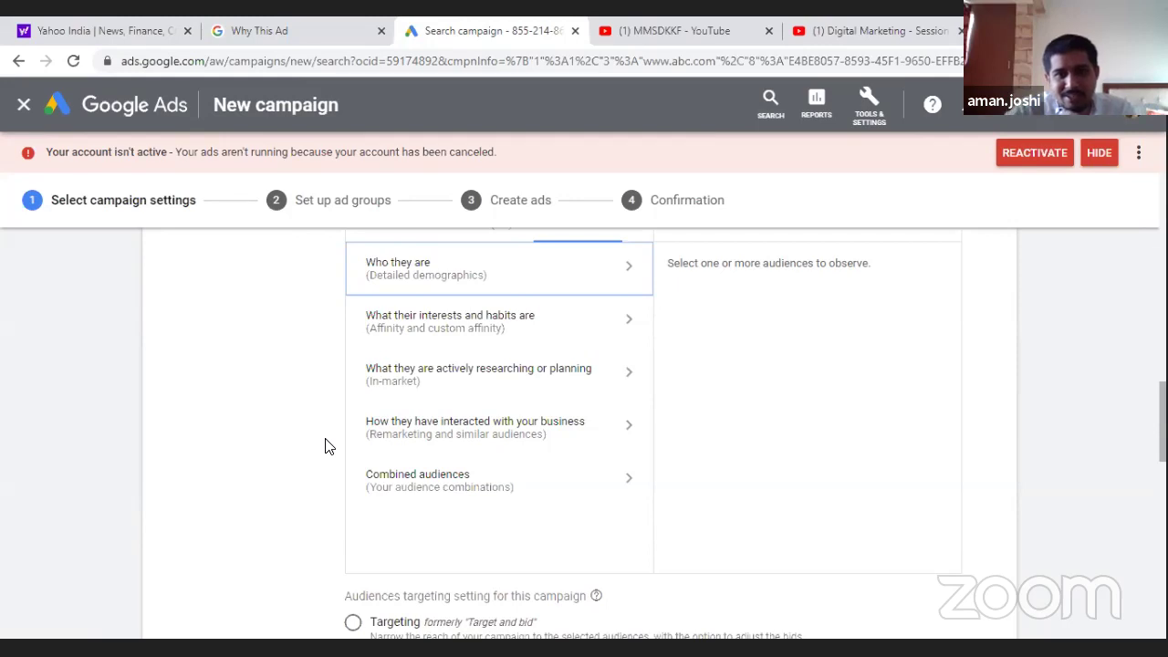
Set the campaign's average daily budget to ₹1000
scroll(329, 447, down, 4)
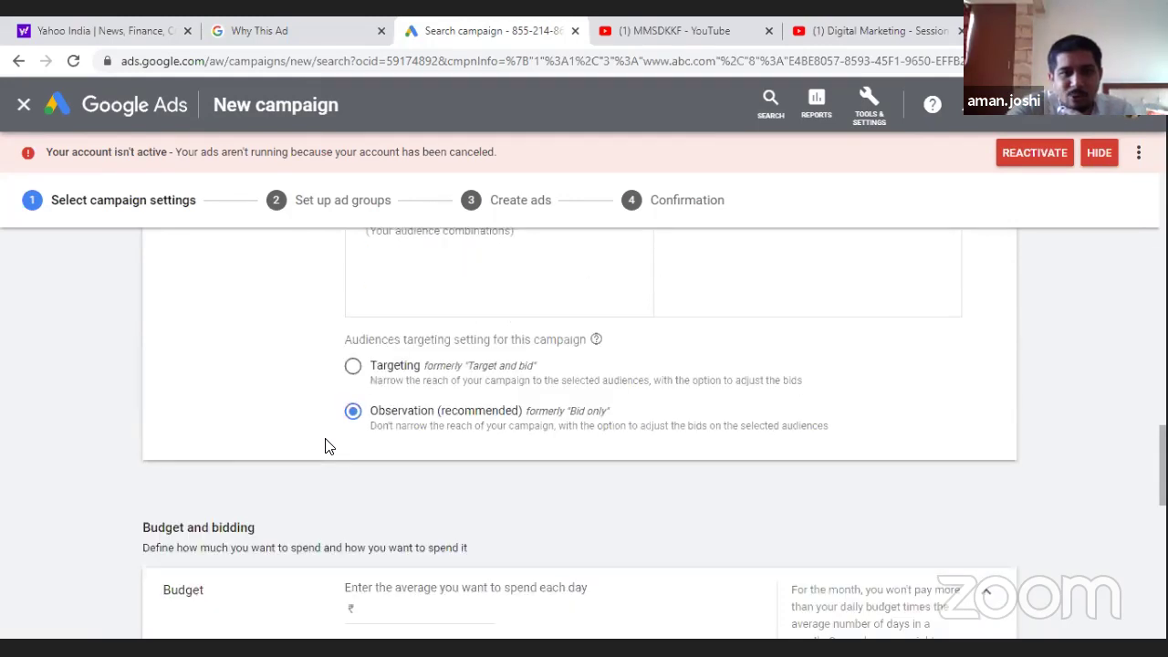
scroll(325, 444, down, 2)
click(421, 360)
text(1000)
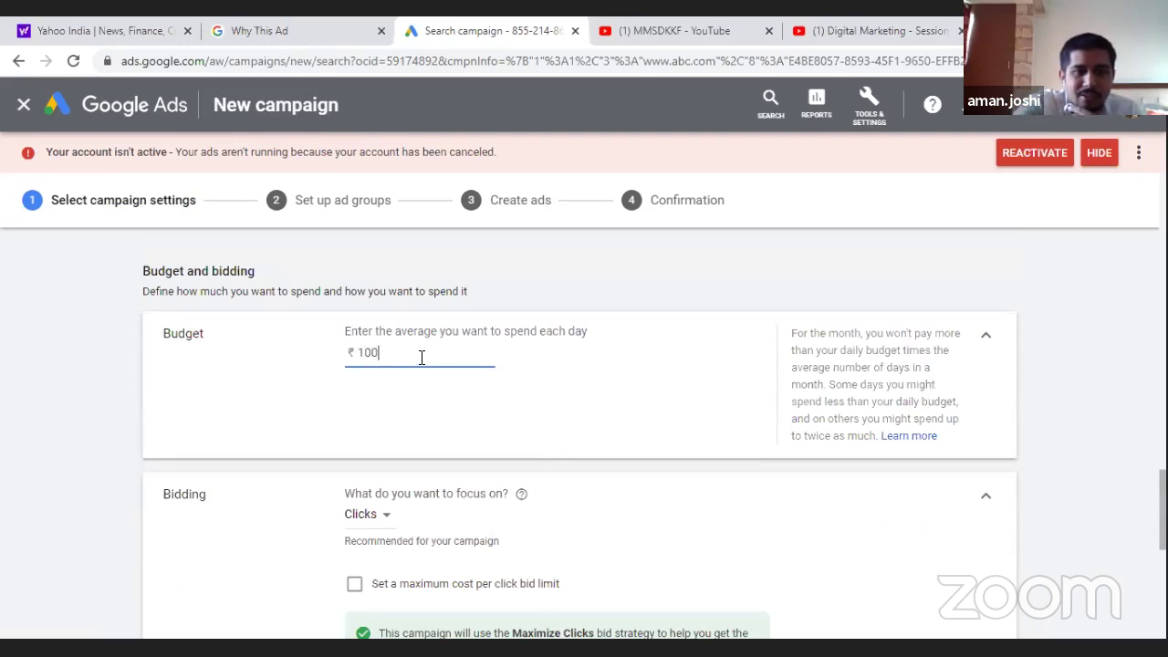
Keep the Clicks bidding focus, save the campaign settings and continue to the ad group setup
scroll(424, 365, down, 2)
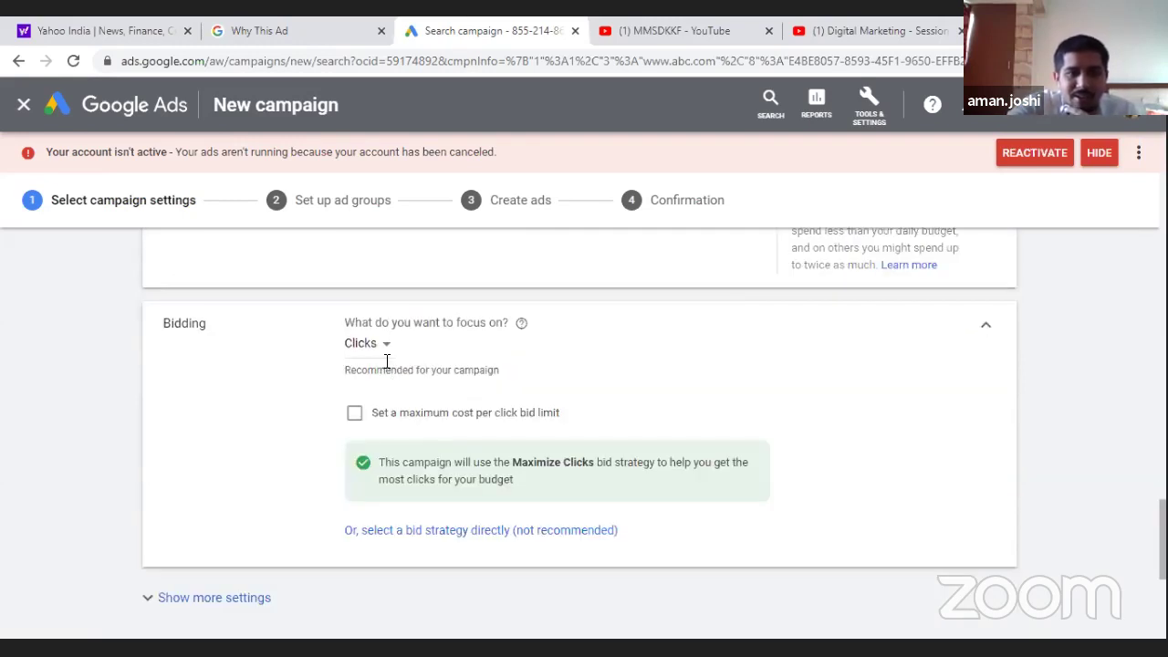
scroll(360, 415, down, 2)
scroll(343, 434, down, 2)
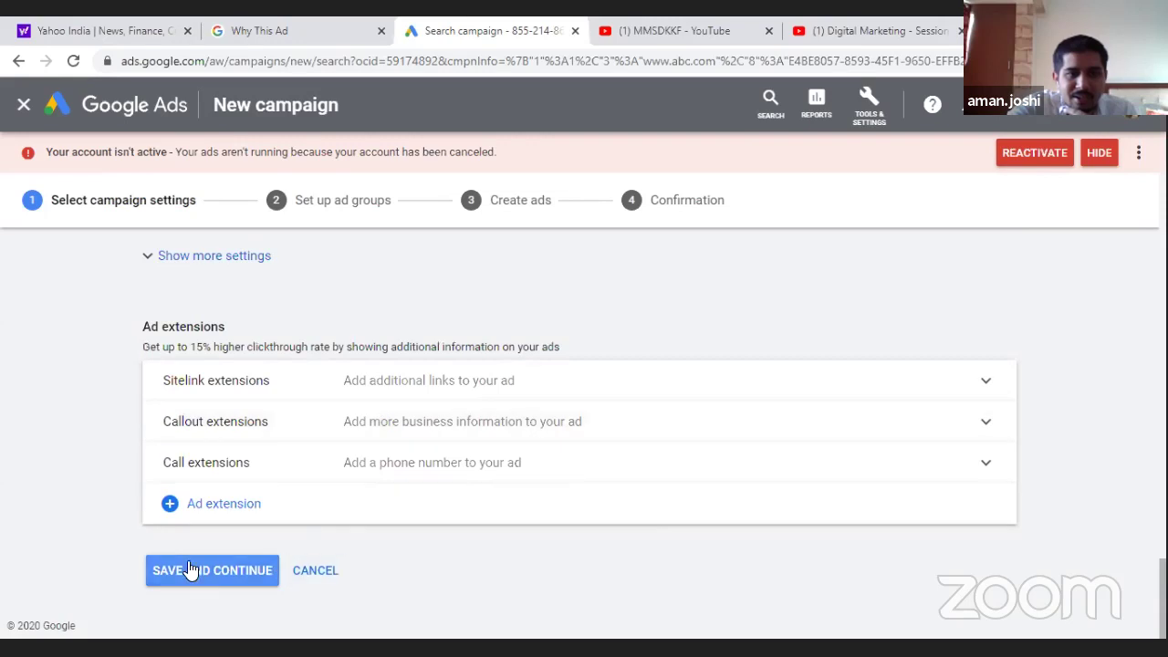
click(179, 574)
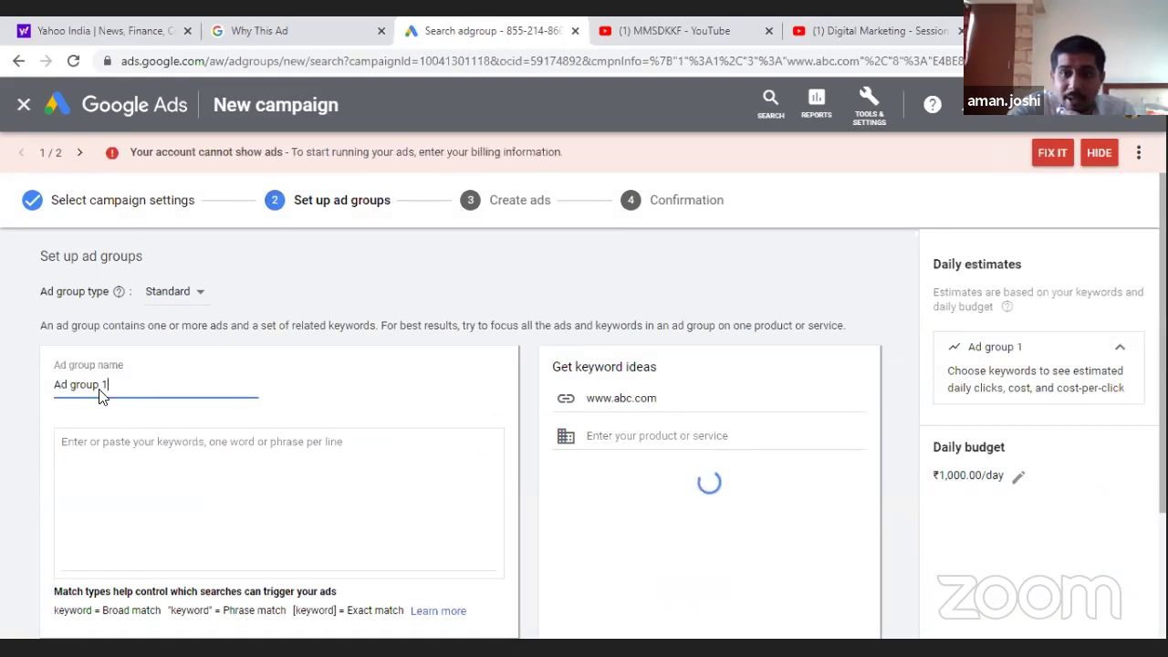
Add the keyword "mens casual shoes" to Ad group 1
scroll(261, 322, down, 1)
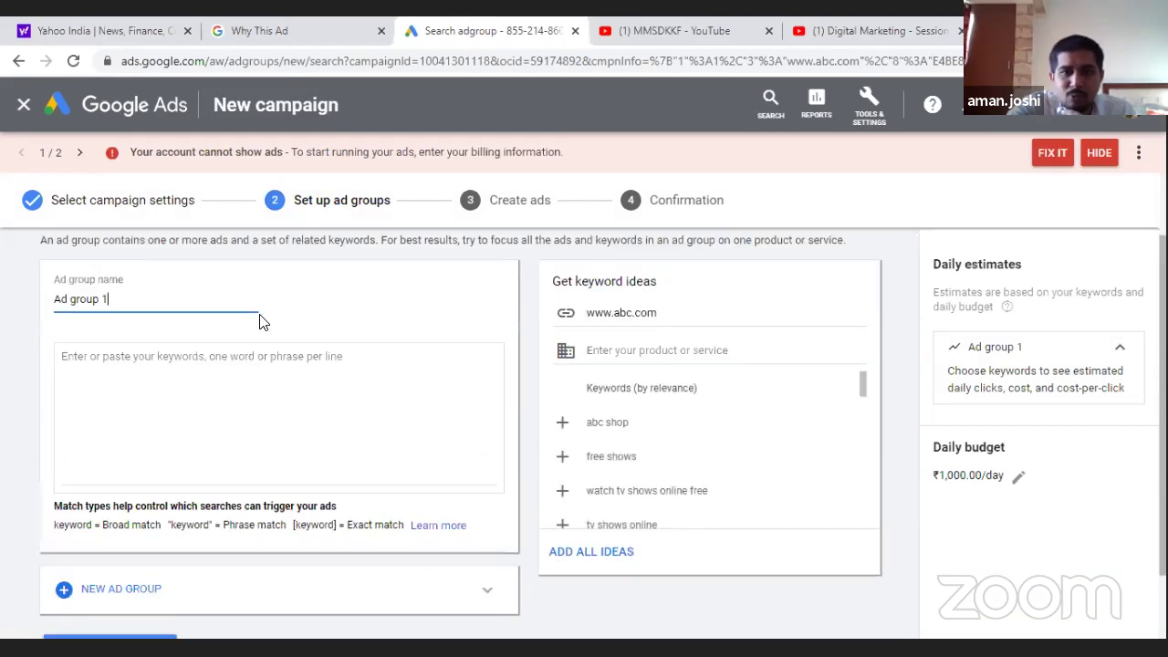
click(165, 361)
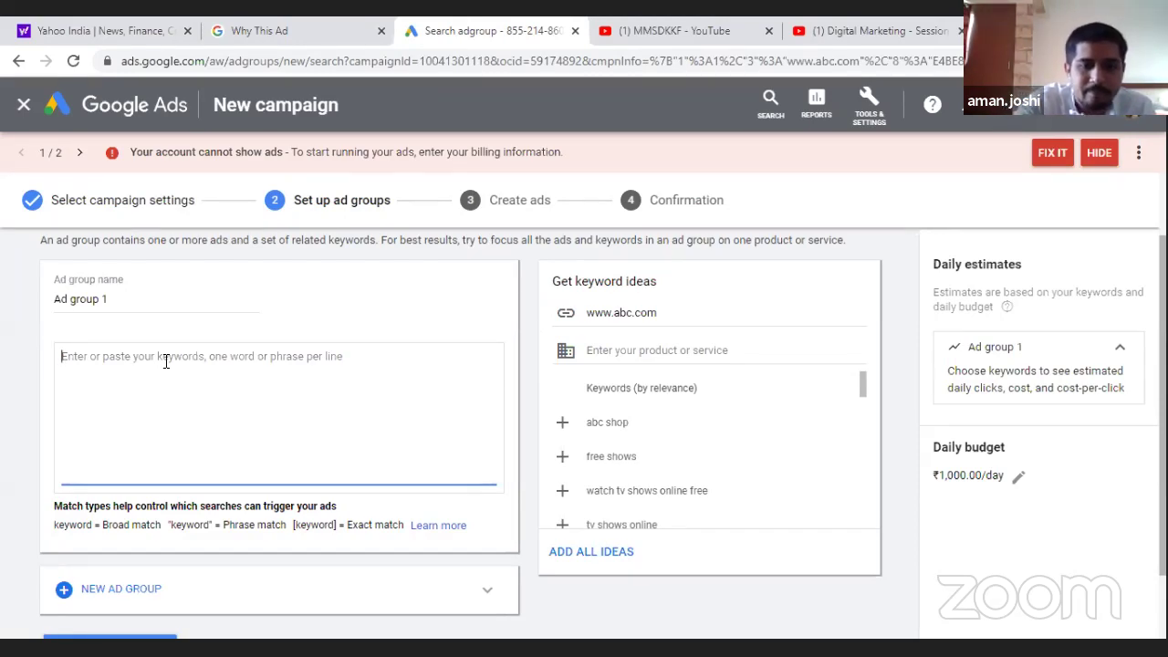
text(men)
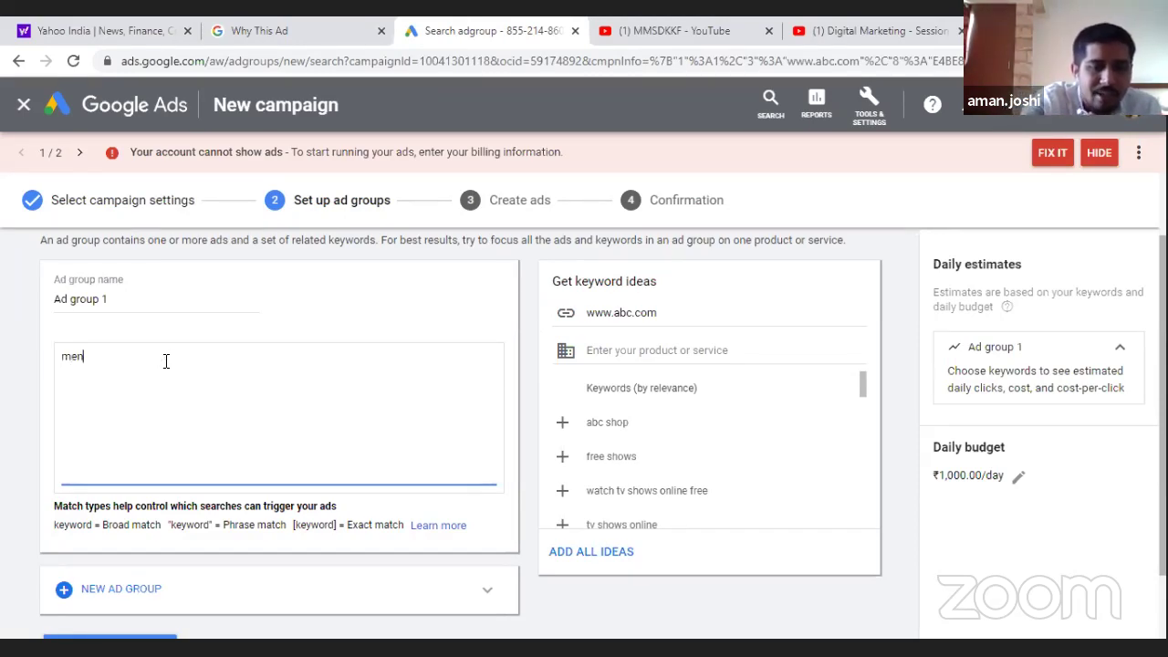
text(s casu)
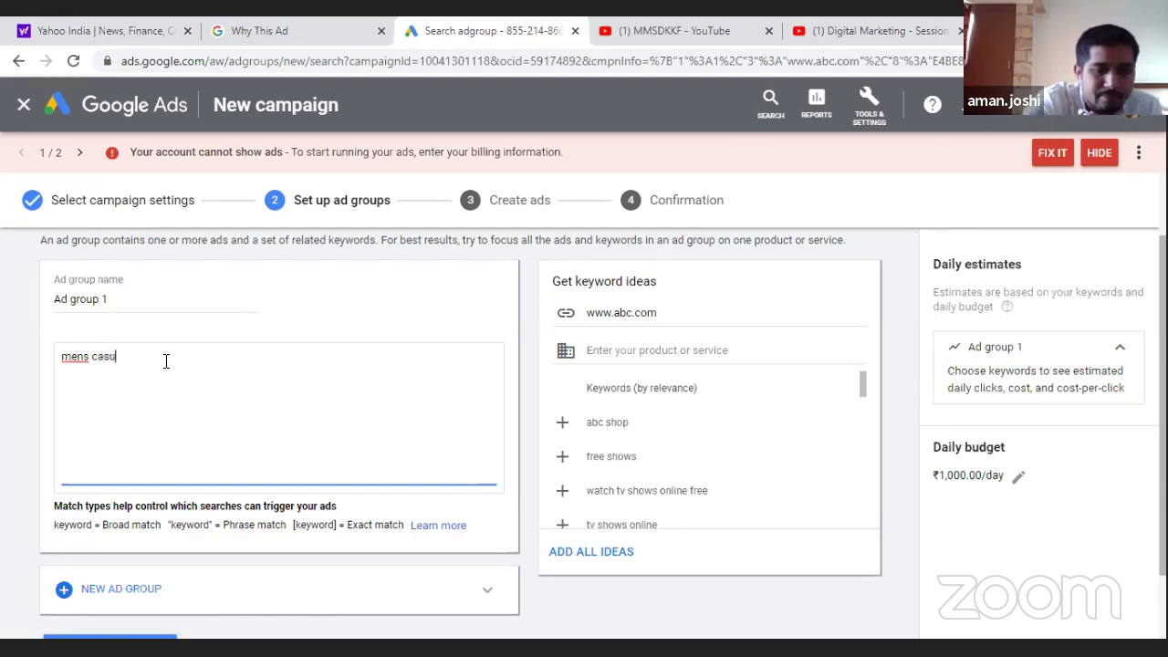
text(al shoes)
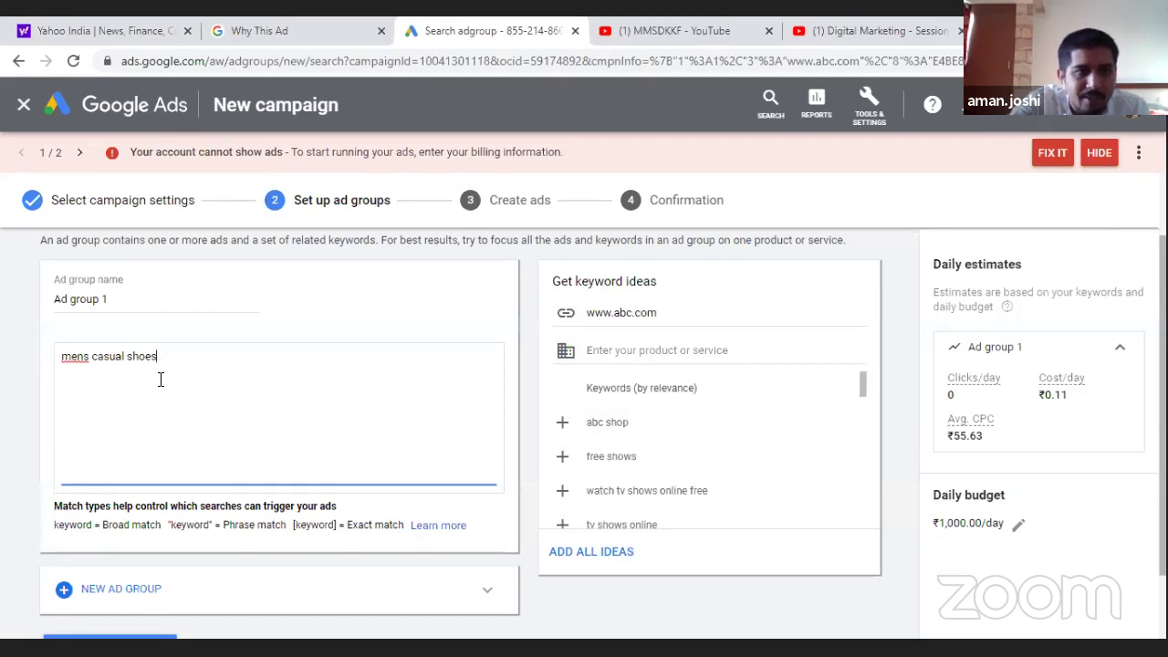
Replace the keyword in Ad group 1 with "digital marketing"
key(BackSpace)
key(BackSpace)
key(BackSpace)
key(BackSpace)
key(BackSpace)
key(BackSpace)
key(BackSpace)
key(BackSpace)
key(BackSpace)
key(BackSpace)
key(BackSpace)
key(BackSpace)
key(BackSpace)
key(BackSpace)
key(BackSpace)
key(BackSpace)
key(BackSpace)
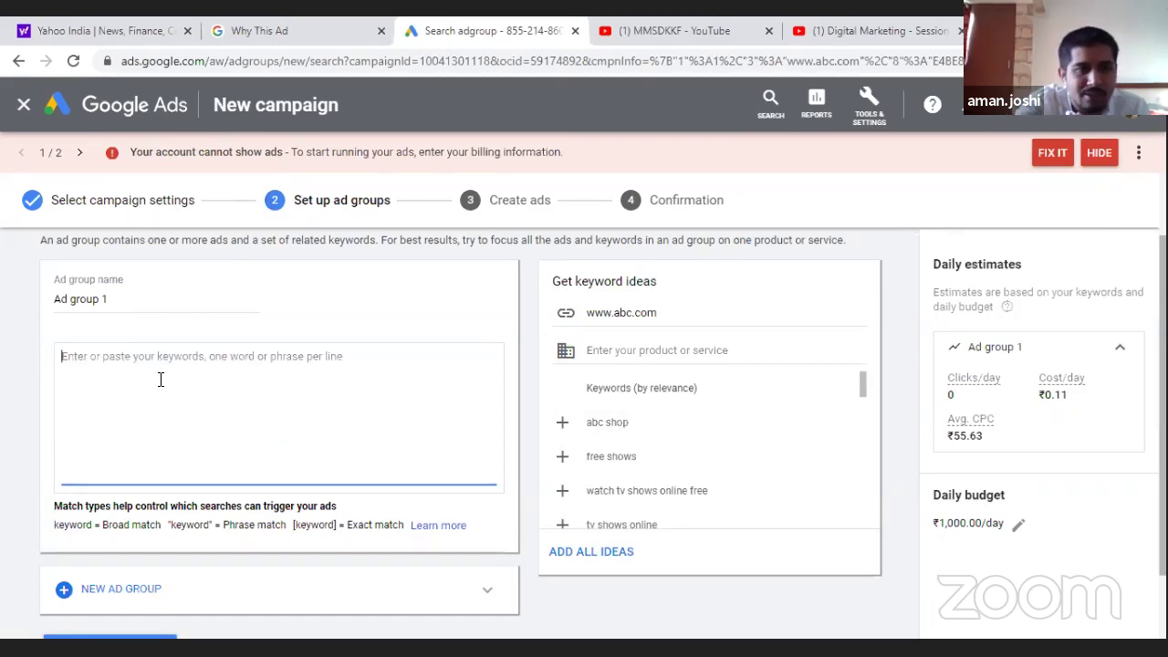
text(digi)
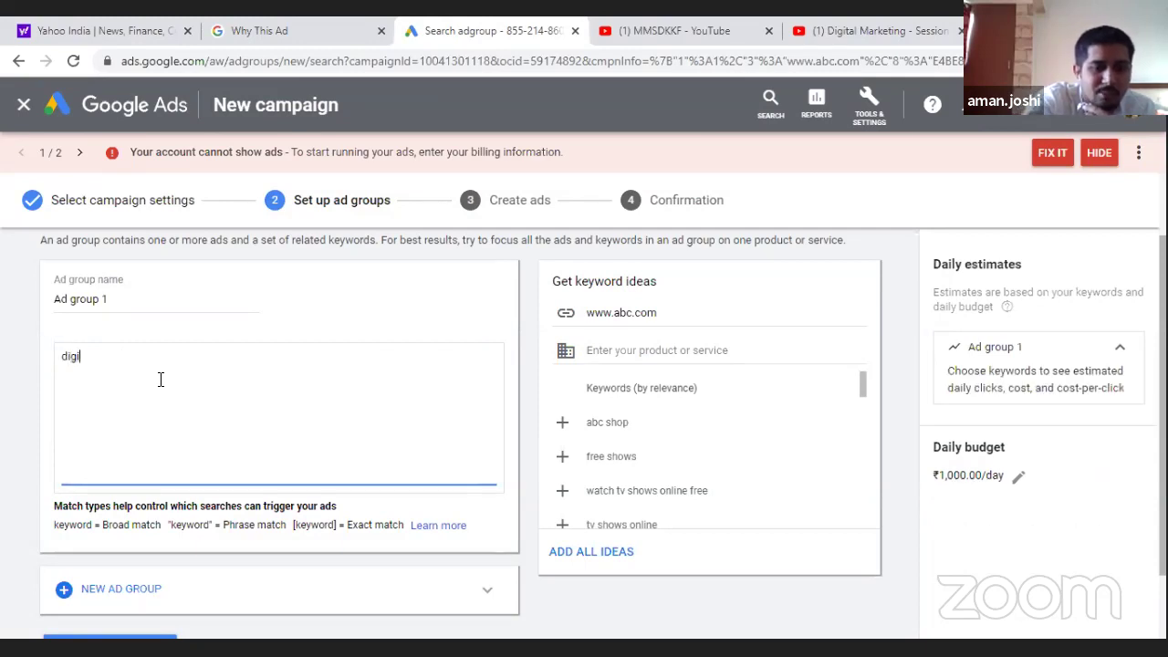
text(tal)
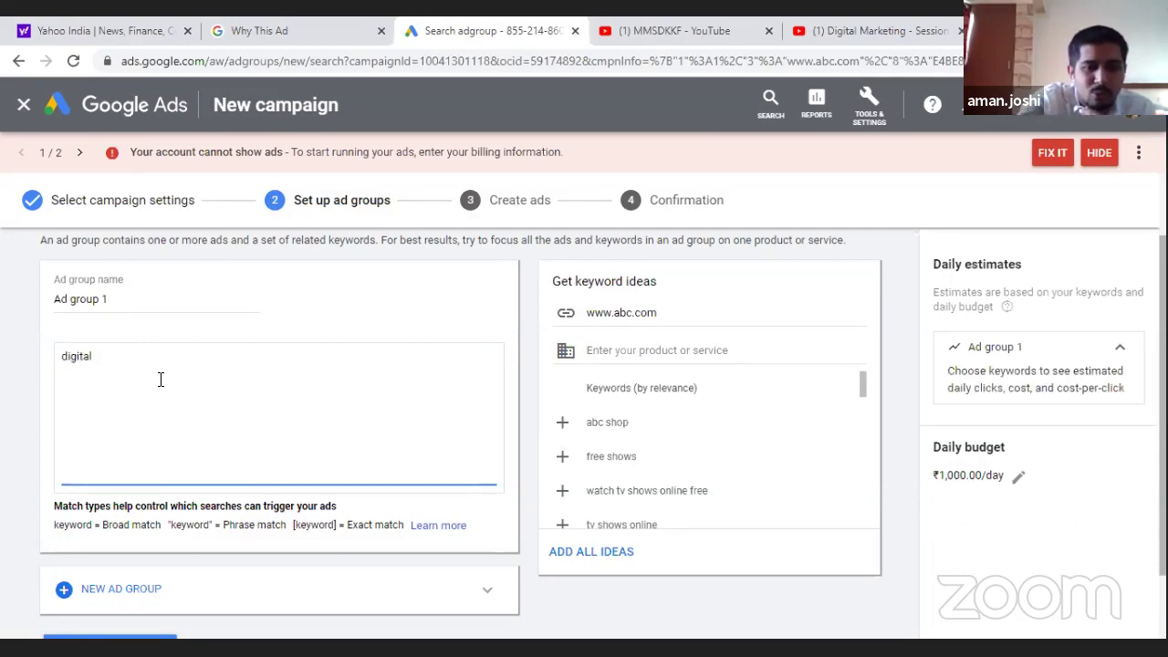
text( marketing)
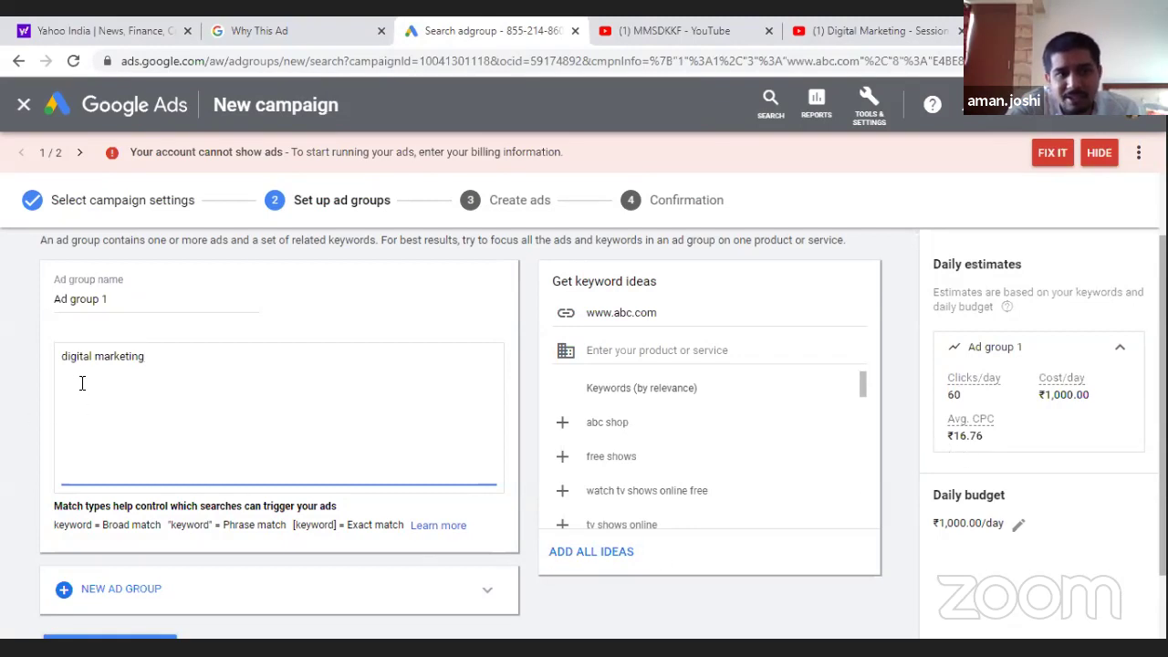
drag(162, 355, 39, 351)
click(67, 359)
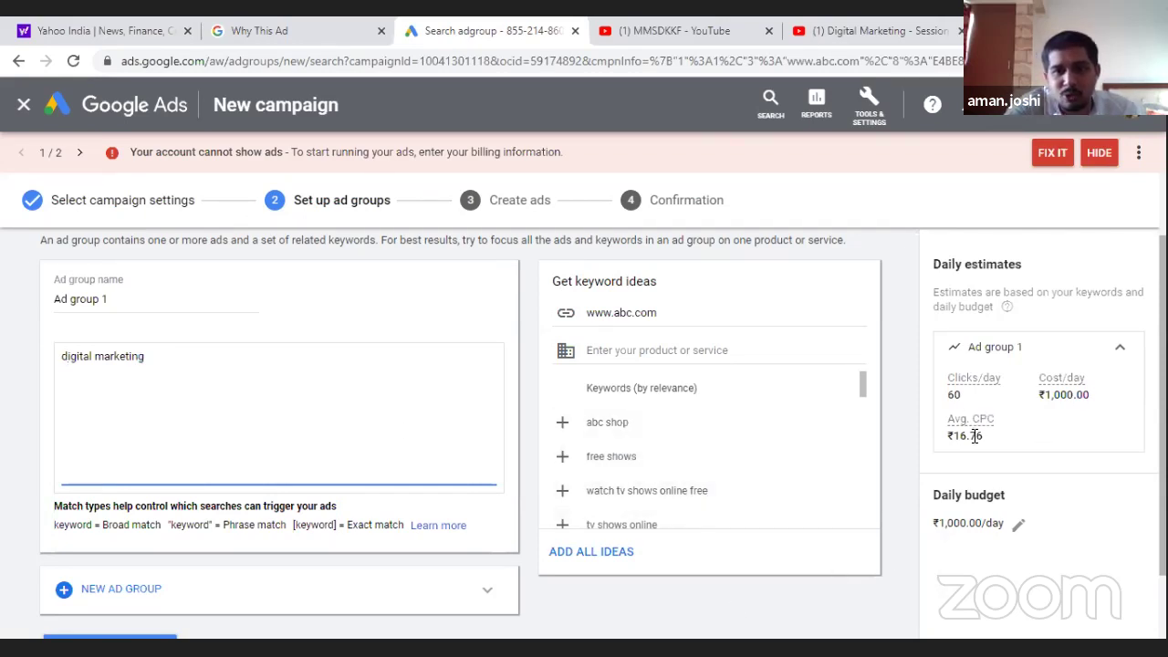
Save the ad group setup and continue to the ad creation stage
scroll(261, 472, down, 1)
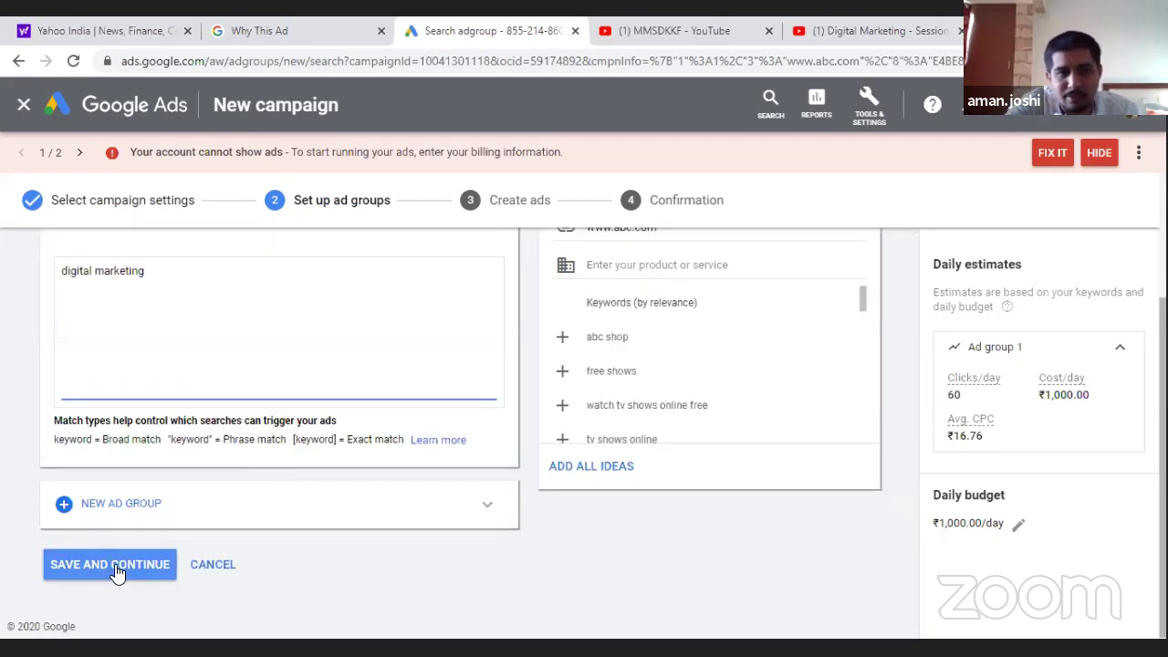
click(117, 567)
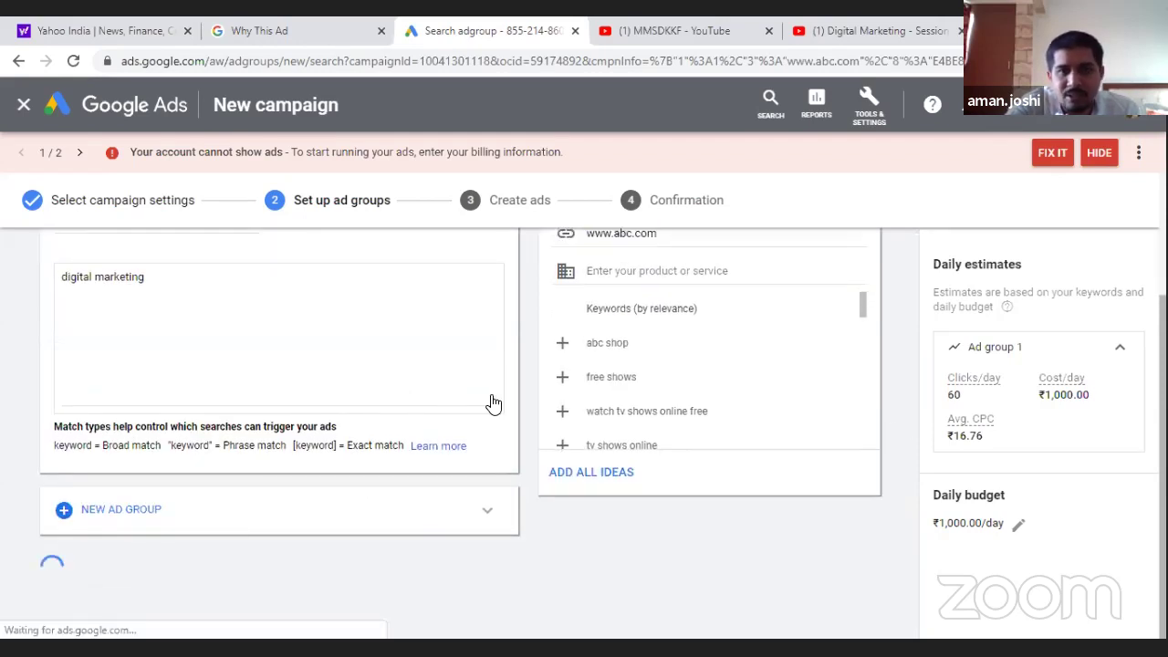
scroll(553, 415, up, 1)
scroll(551, 415, up, 1)
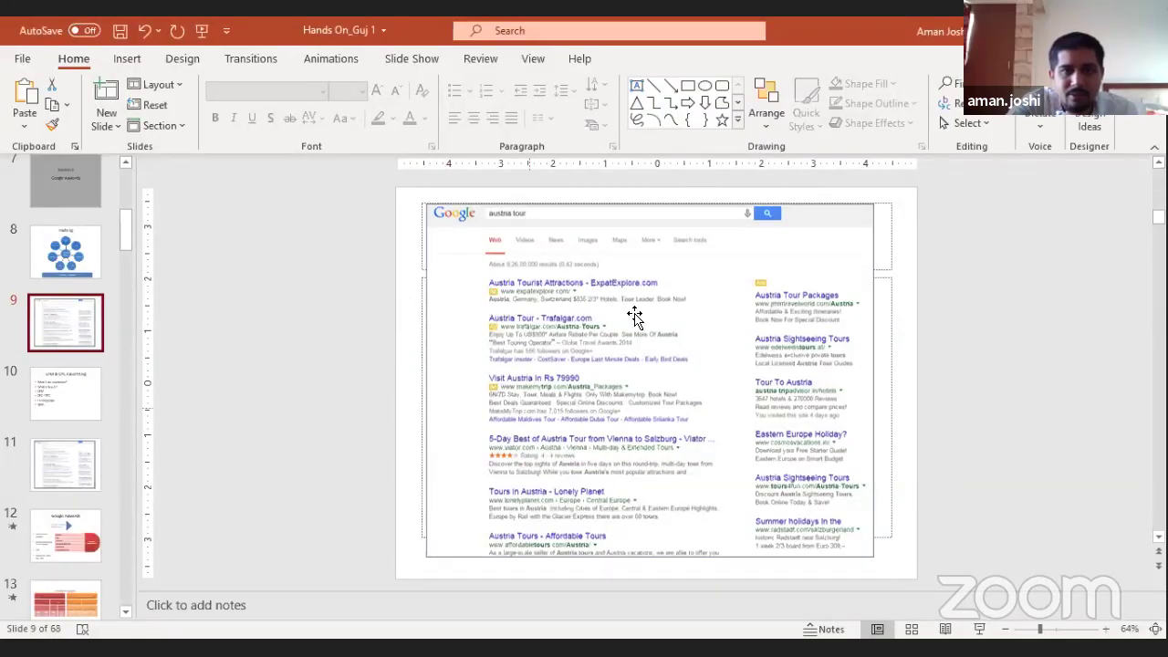
Switch to the Hands On_Guj 1 presentation in PowerPoint and start the slide show from slide 9
click(979, 629)
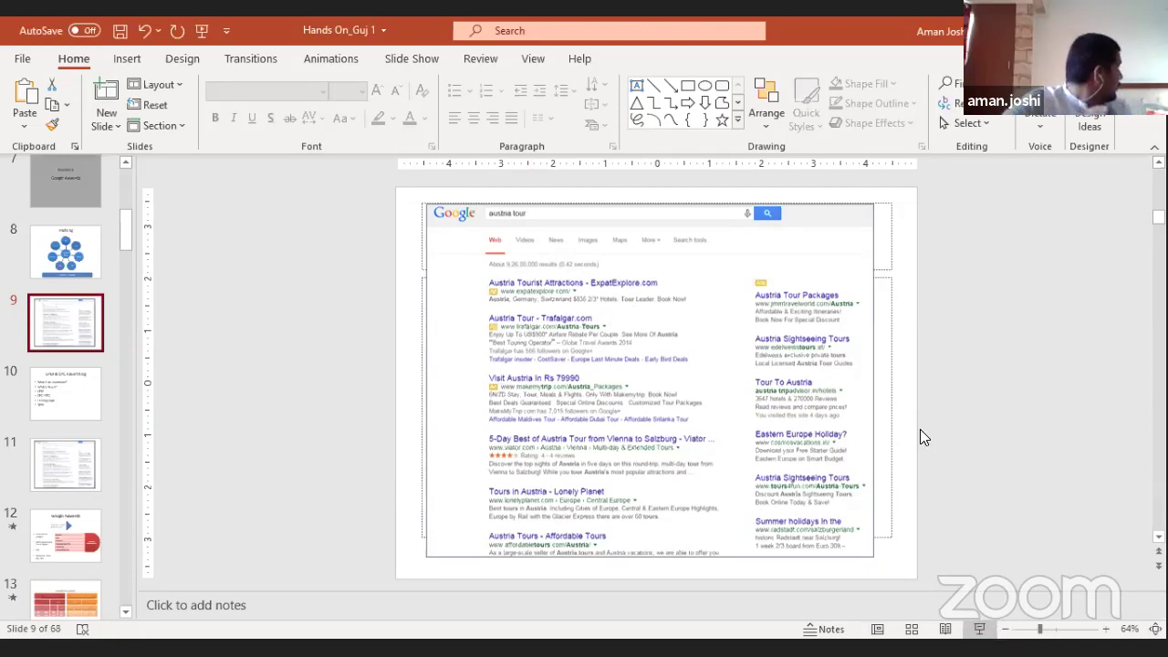